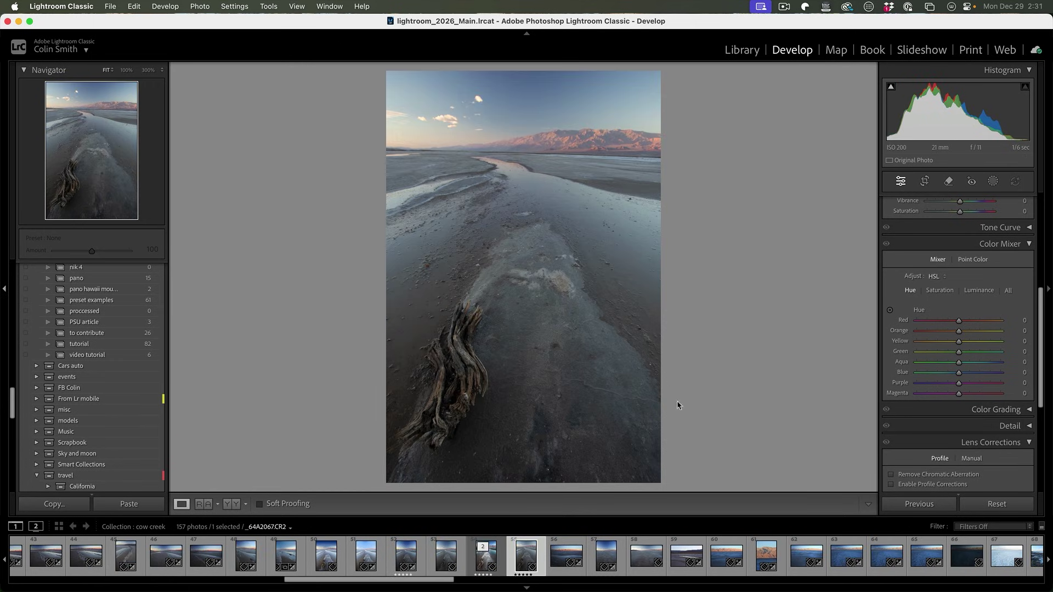
# Step: Switch to another Death Valley salt-flat photo and show its Basic adjustments instead of Masking
pyautogui.click(646, 555)
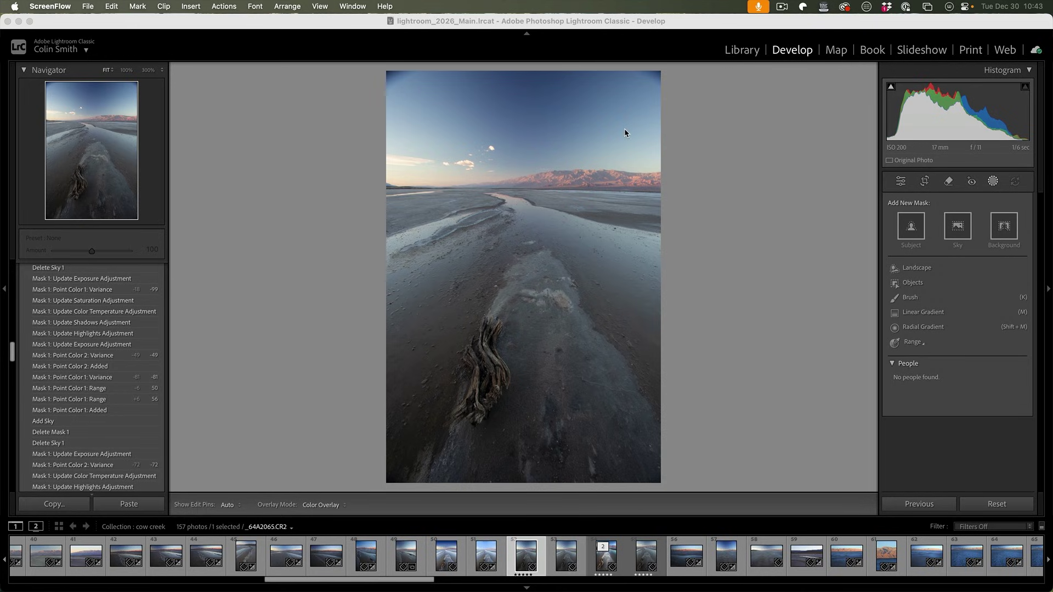
pyautogui.click(533, 134)
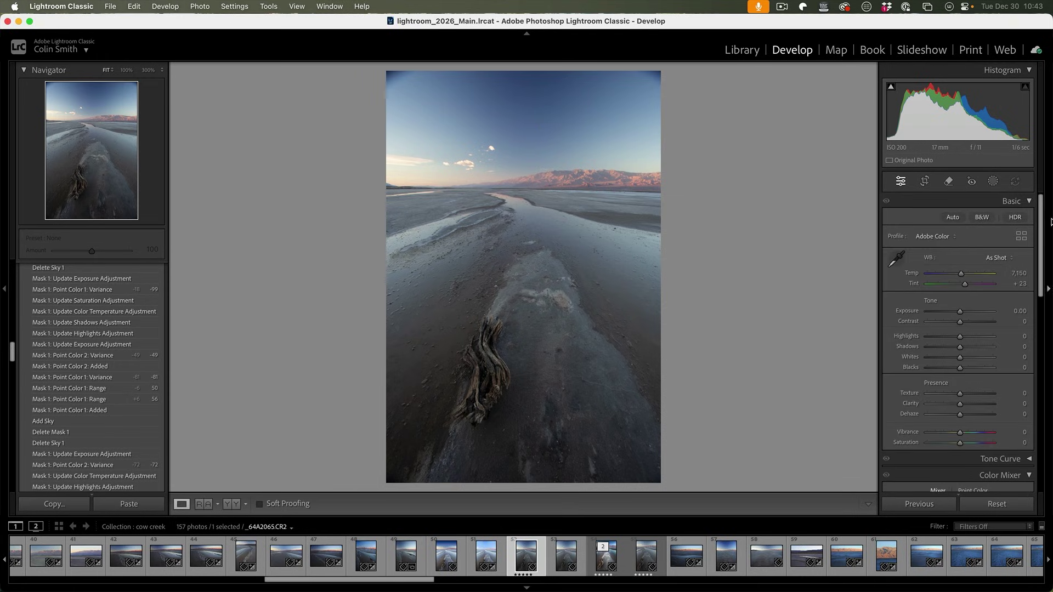
# Step: Enable Canon EF 17-40mm lens profile corrections, keeping Distortion and Vignetting at 100
pyautogui.moveTo(1041, 225); pyautogui.dragTo(1047, 375)
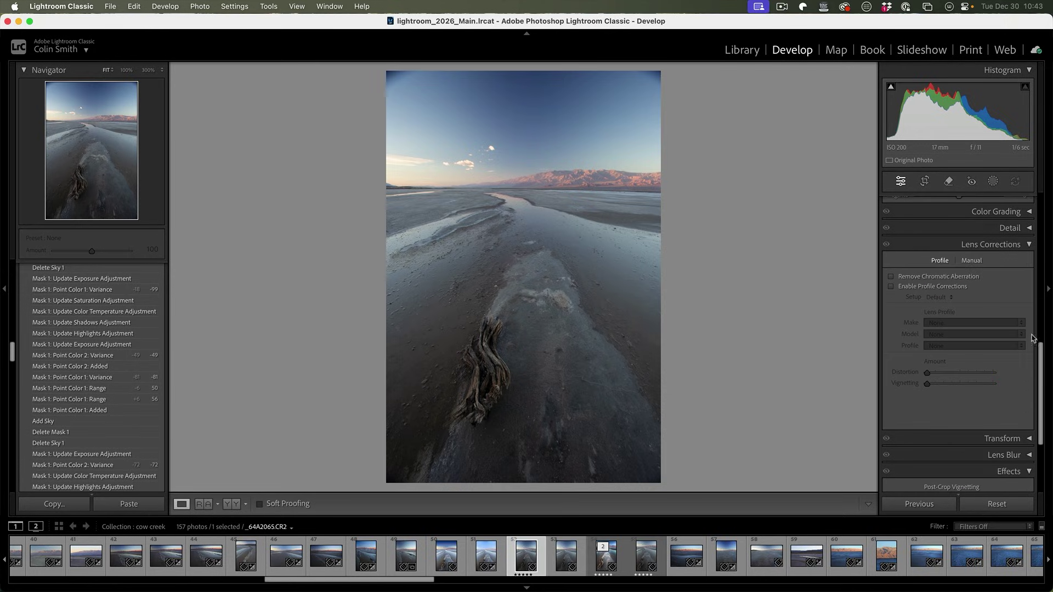
pyautogui.click(925, 287)
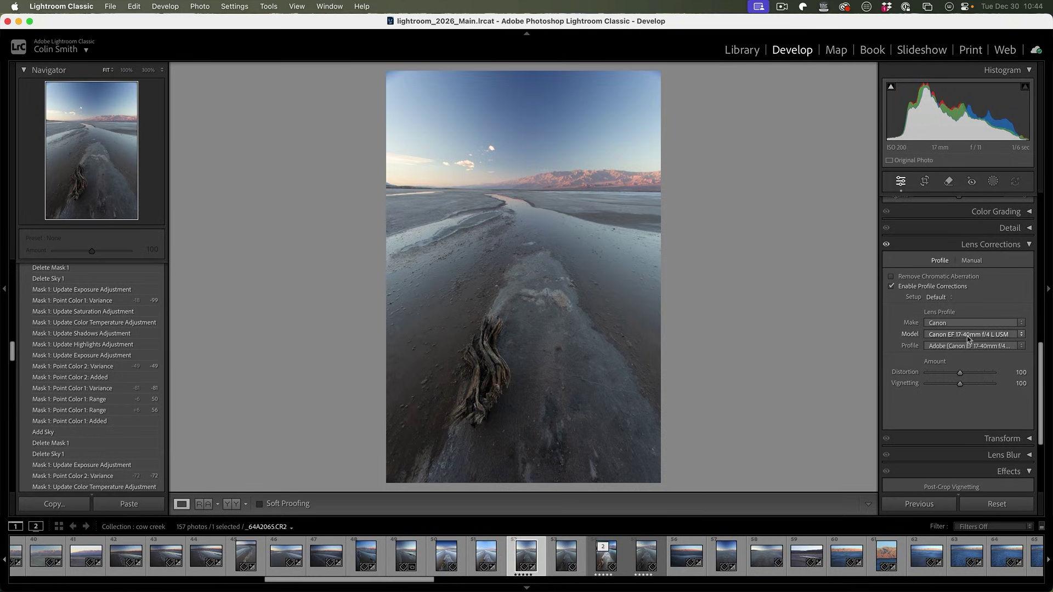
pyautogui.click(965, 377)
pyautogui.moveTo(962, 386); pyautogui.dragTo(992, 389)
pyautogui.doubleClick(967, 387)
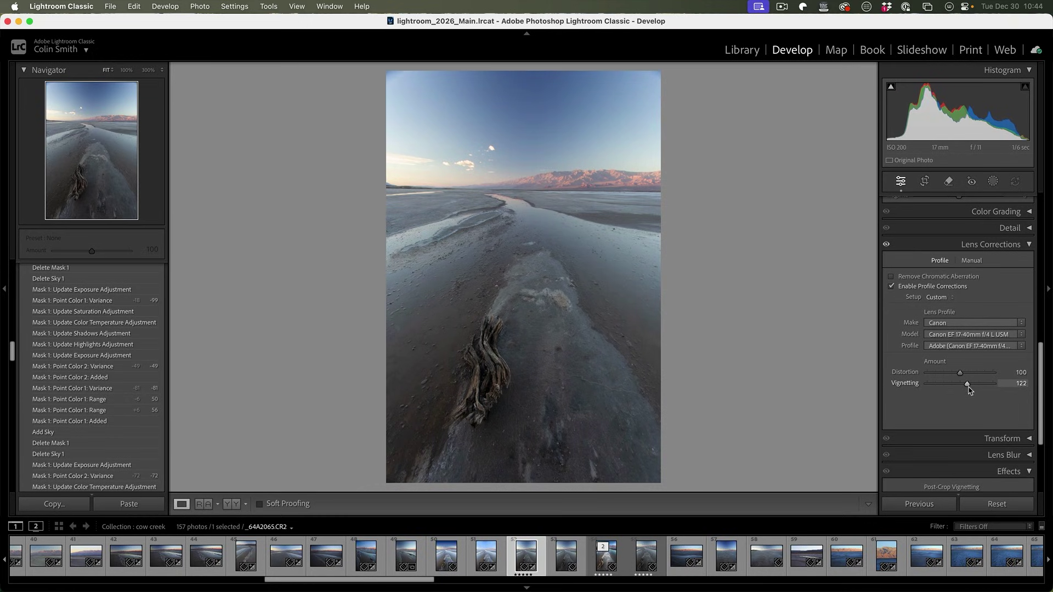
pyautogui.click(960, 373)
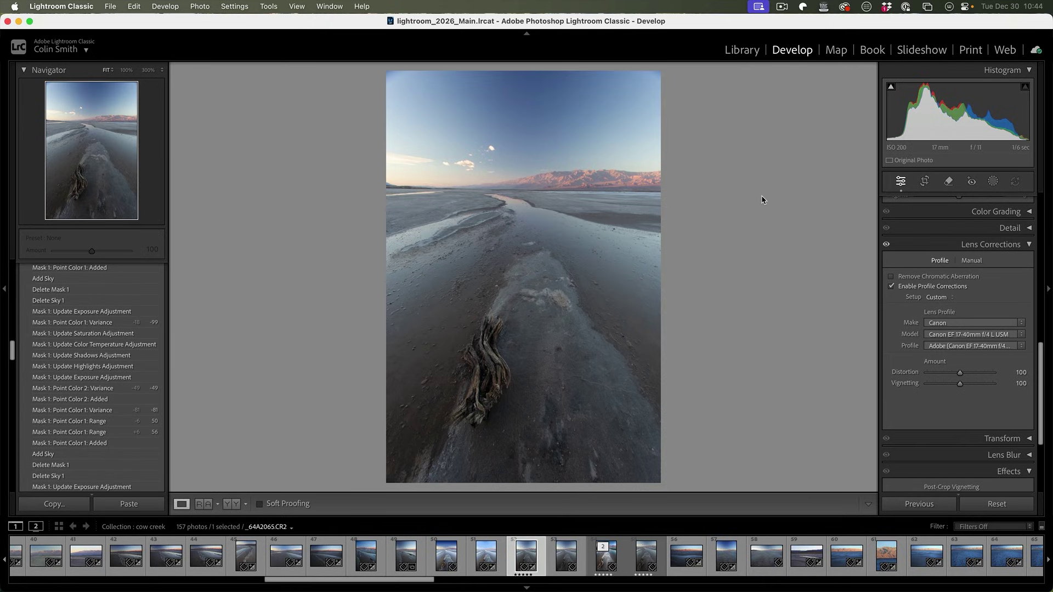
pyautogui.click(993, 182)
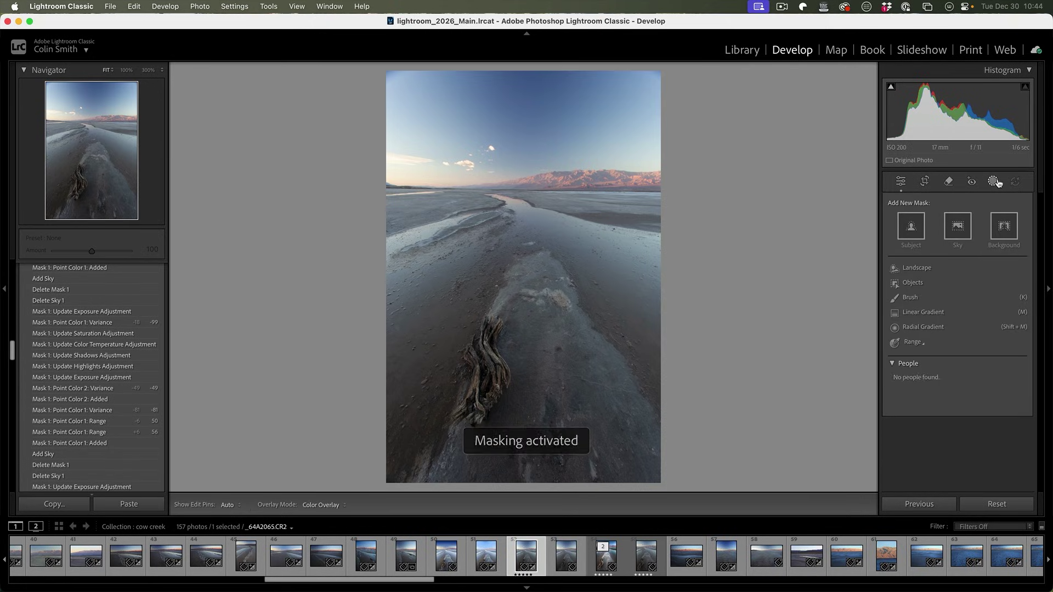
# Step: Create a Select Sky mask, Mask 1, covering the whole sky
pyautogui.click(965, 229)
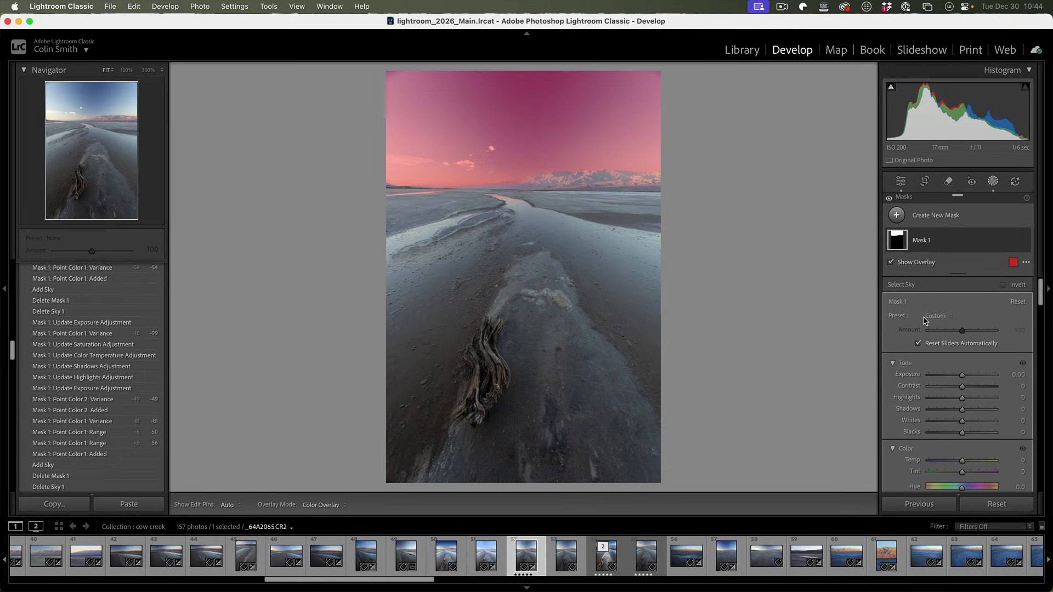
pyautogui.scroll(-3, 1040, 296)
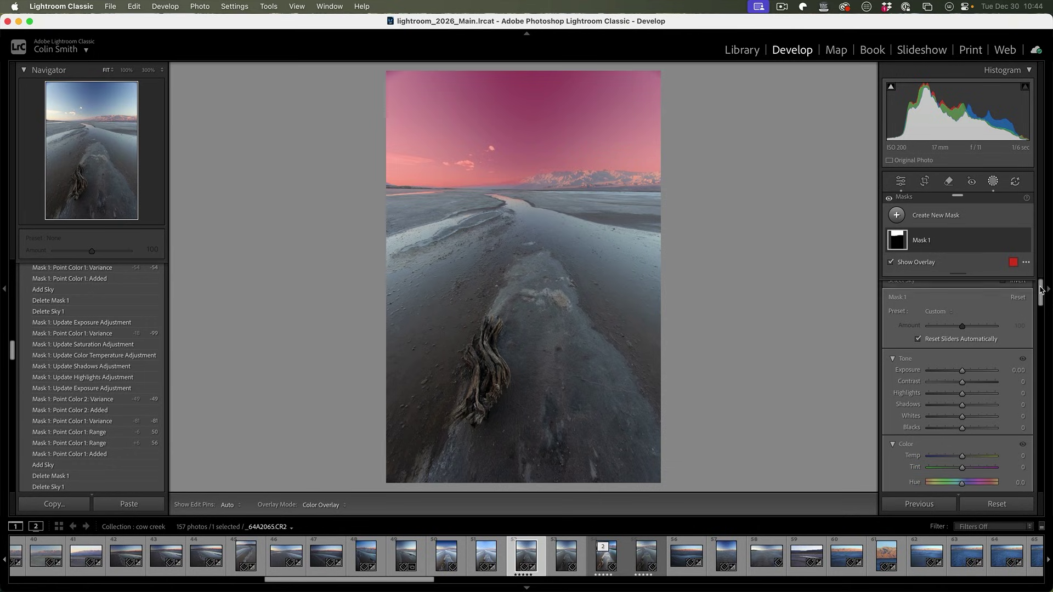
pyautogui.moveTo(1040, 296); pyautogui.dragTo(1040, 321)
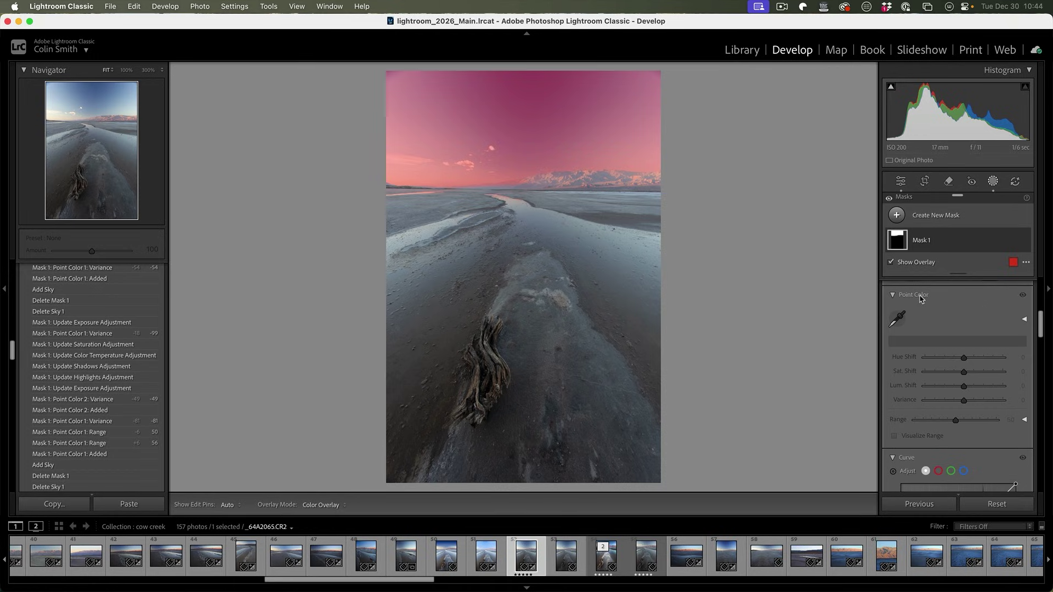
# Step: Hide the overlay and add the deep upper-sky blue as a Point Color with Variance -86
pyautogui.press('o')
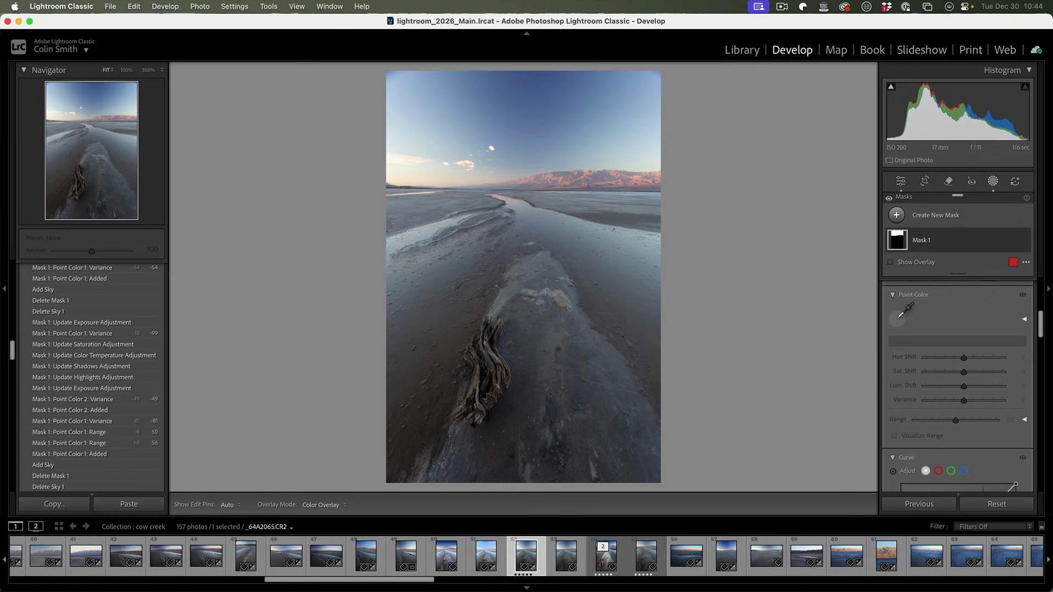
pyautogui.click(900, 316)
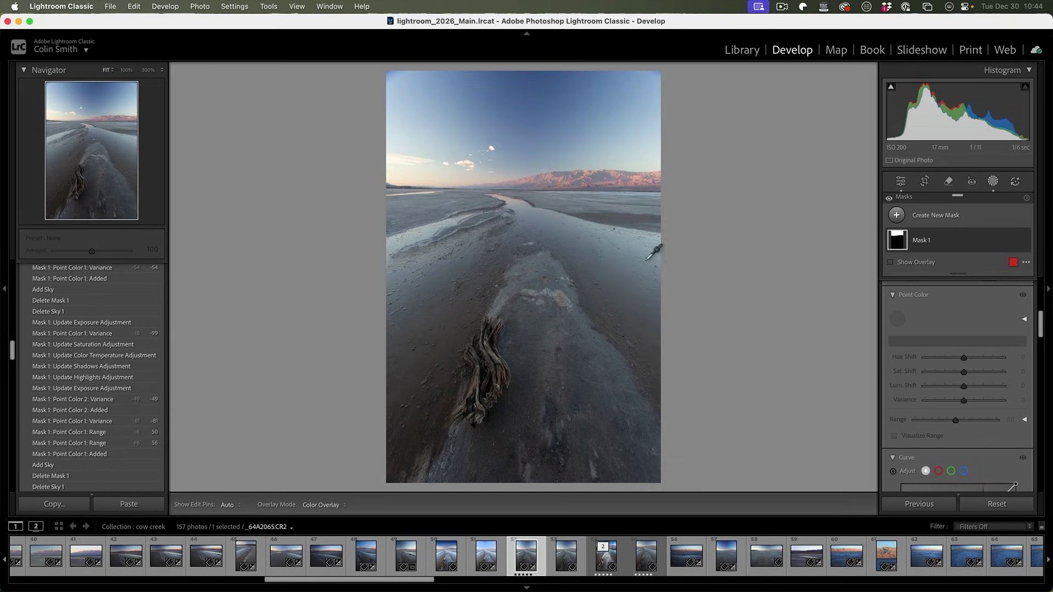
pyautogui.click(525, 92)
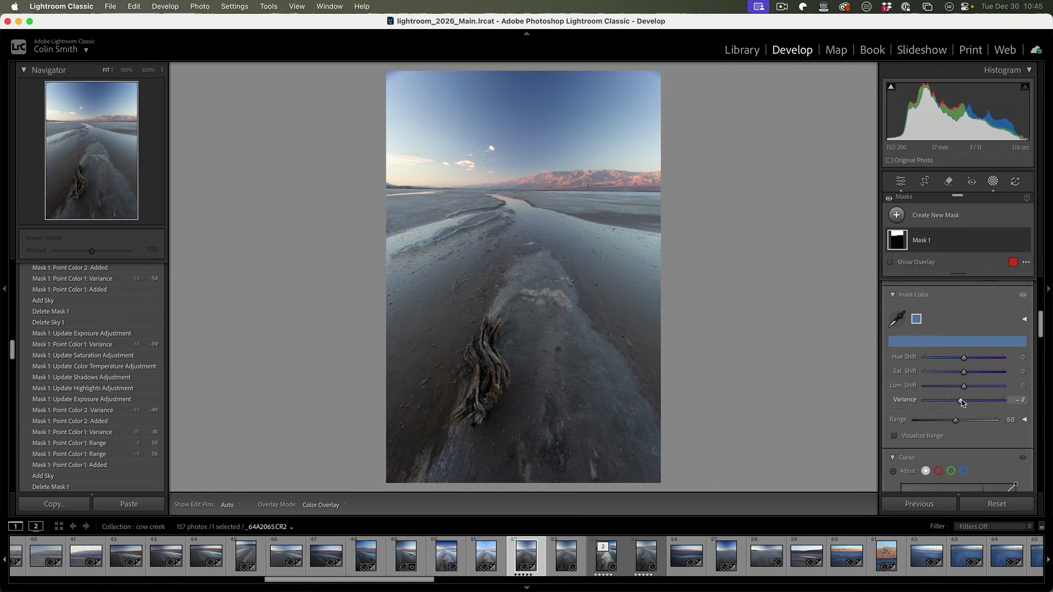
pyautogui.moveTo(961, 402); pyautogui.dragTo(931, 402)
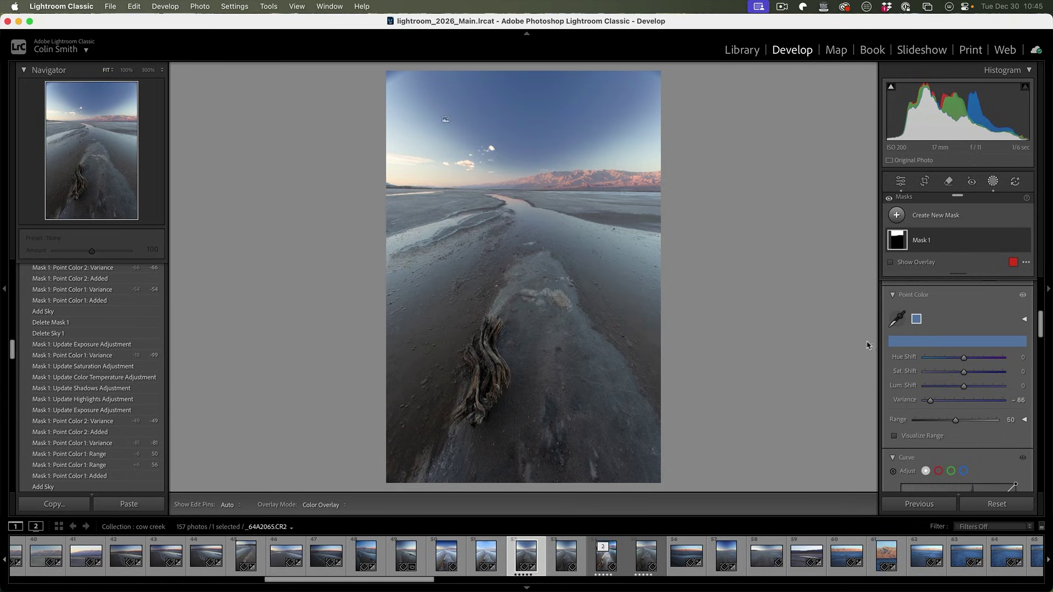
# Step: Add a pale horizon sky blue as a second Point Color with Variance -84
pyautogui.click(897, 319)
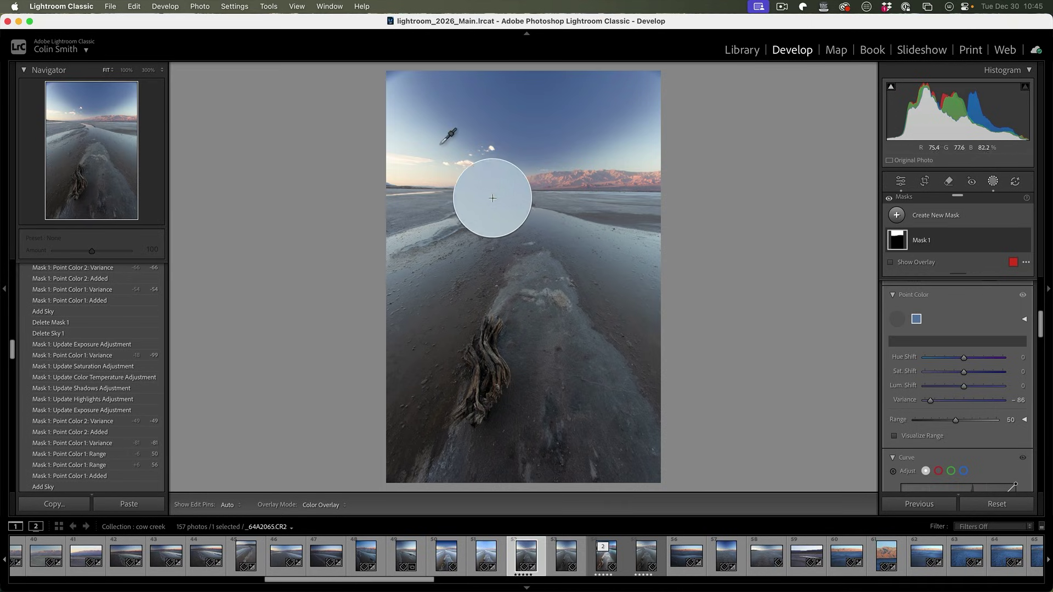
pyautogui.click(410, 135)
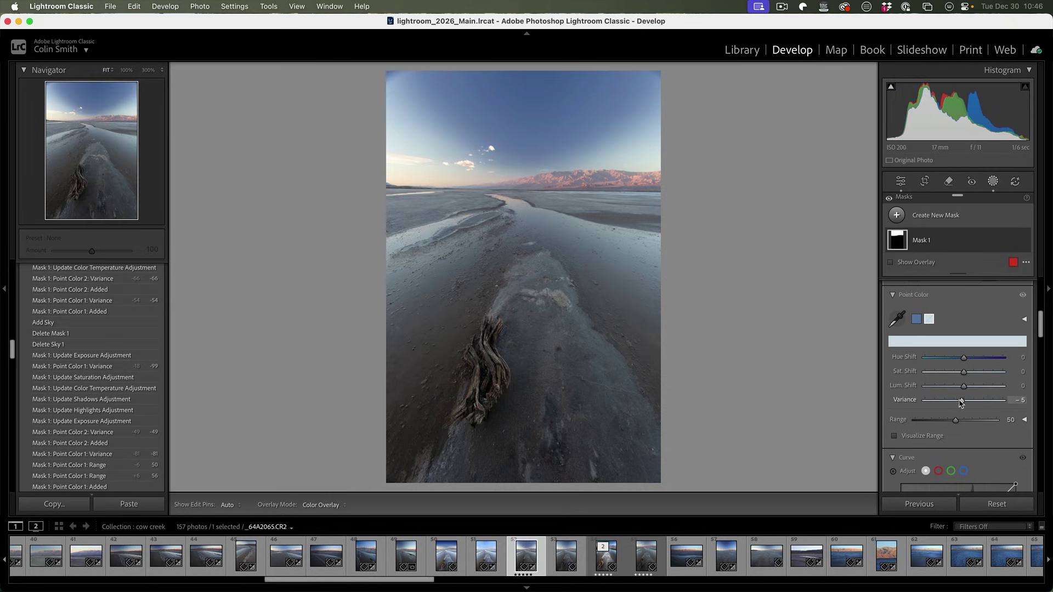
pyautogui.moveTo(961, 402); pyautogui.dragTo(931, 403)
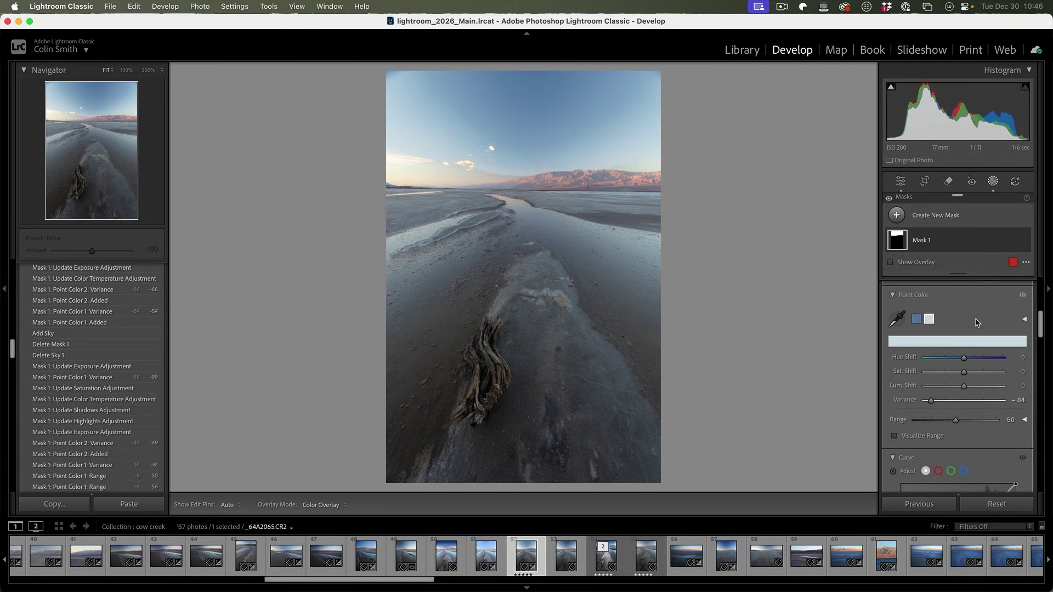
# Step: Set the pale blue swatch to Variance -100, Lum -7, Sat 38, Hue 6
pyautogui.moveTo(1041, 323); pyautogui.dragTo(1041, 297)
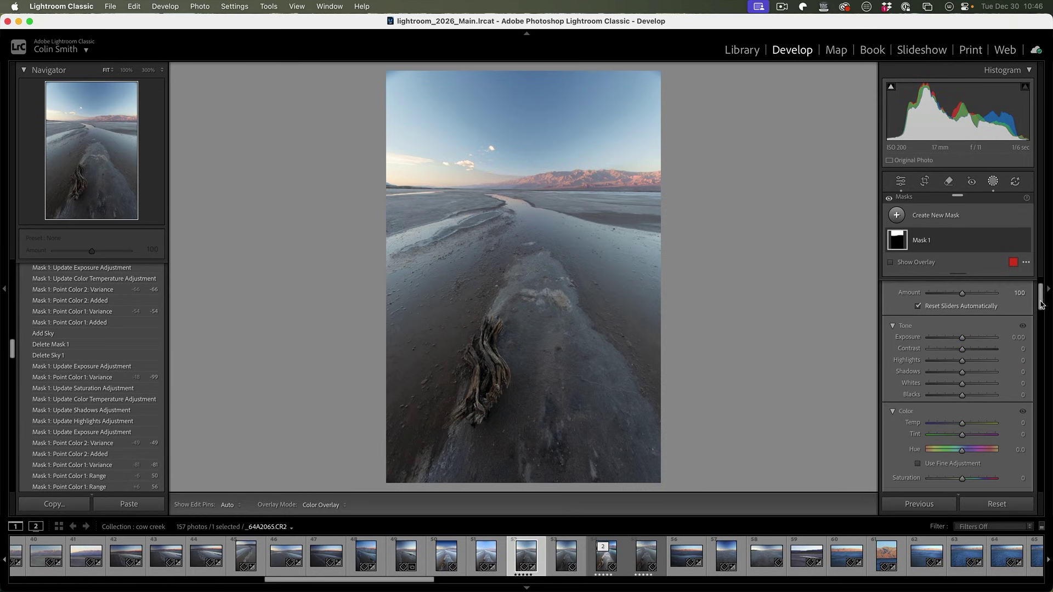
pyautogui.moveTo(1041, 304); pyautogui.dragTo(1041, 336)
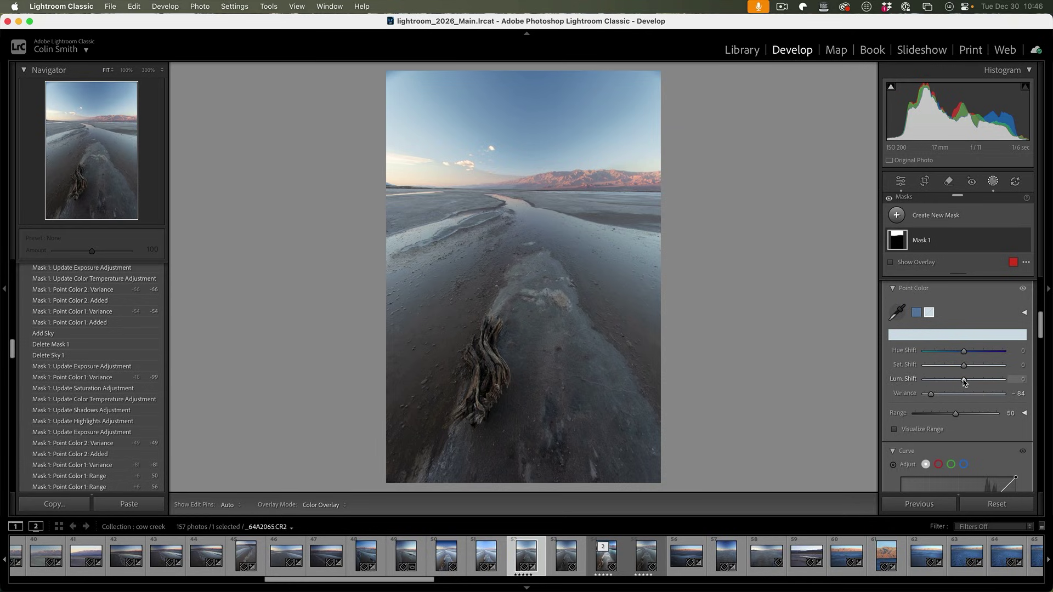
pyautogui.moveTo(964, 382); pyautogui.dragTo(951, 382)
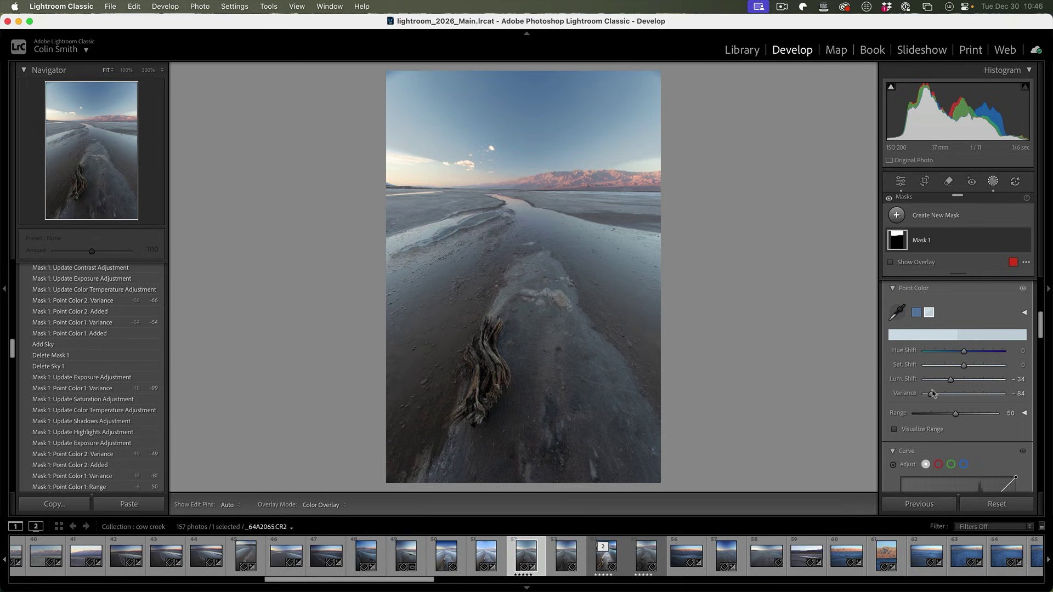
pyautogui.moveTo(931, 396); pyautogui.dragTo(922, 396)
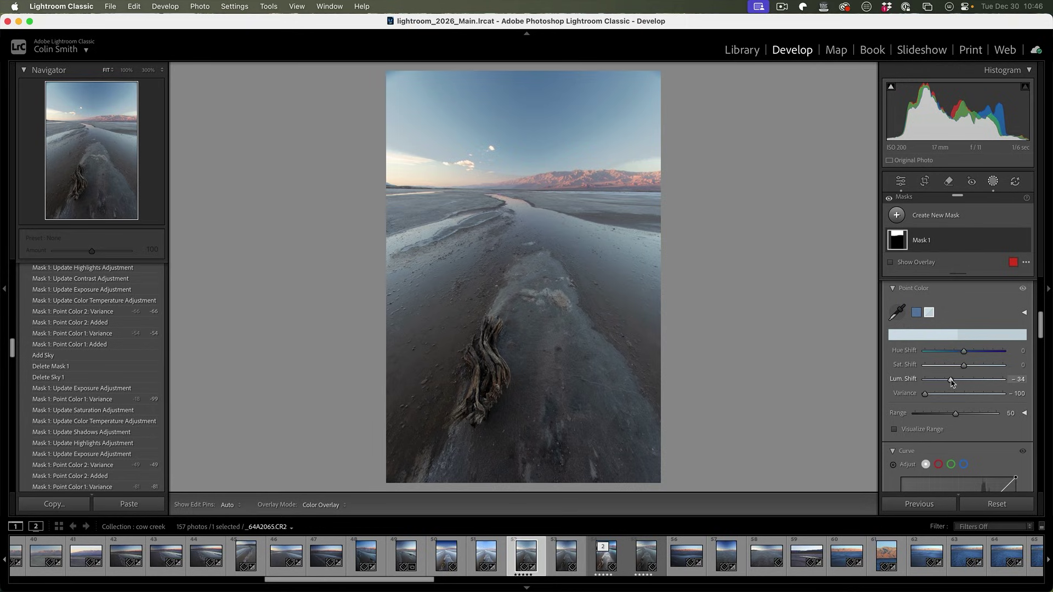
pyautogui.moveTo(952, 383); pyautogui.dragTo(961, 383)
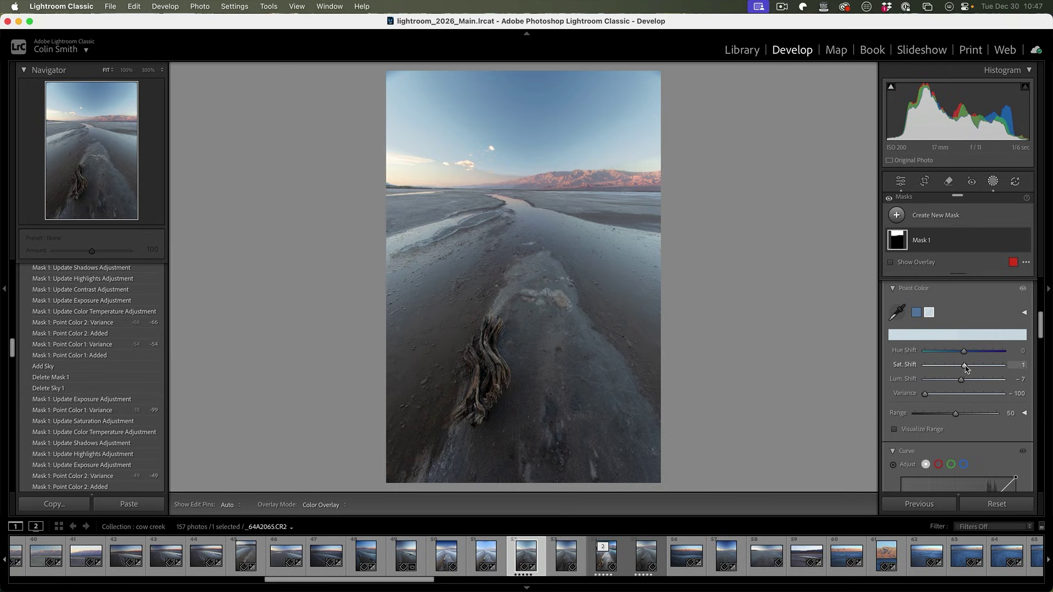
pyautogui.moveTo(966, 369); pyautogui.dragTo(983, 371)
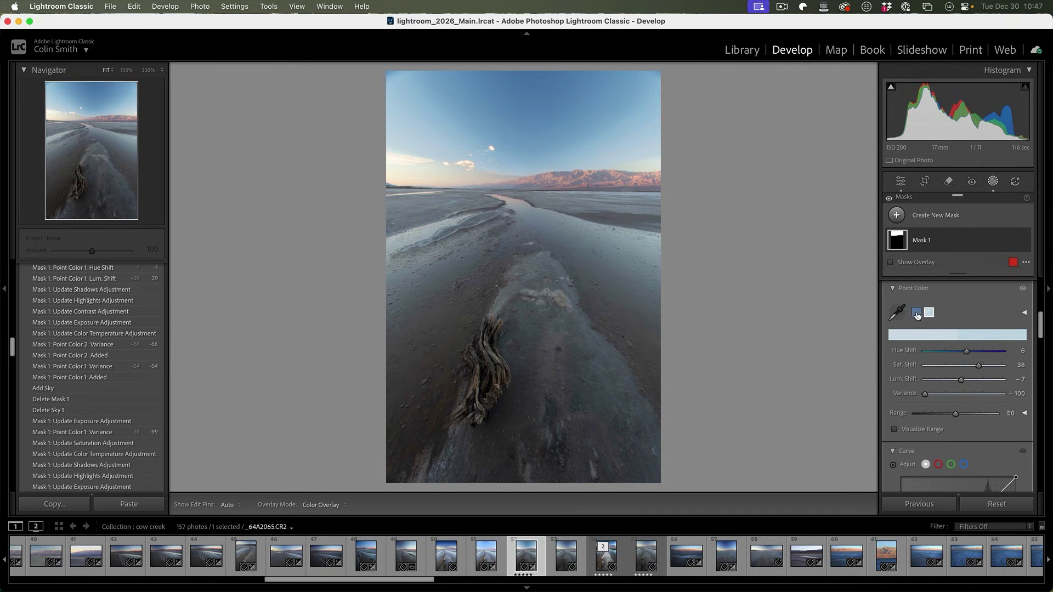
# Step: Set the first sampled blue to Variance -100, Hue -6, Sat -29, Lum +13
pyautogui.click(917, 314)
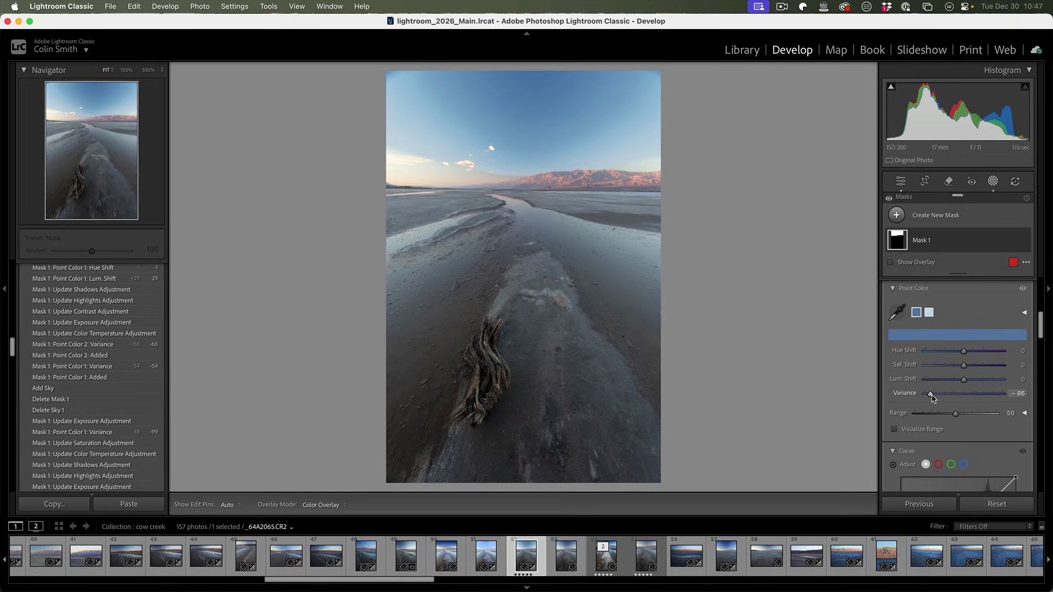
pyautogui.moveTo(932, 395); pyautogui.dragTo(925, 395)
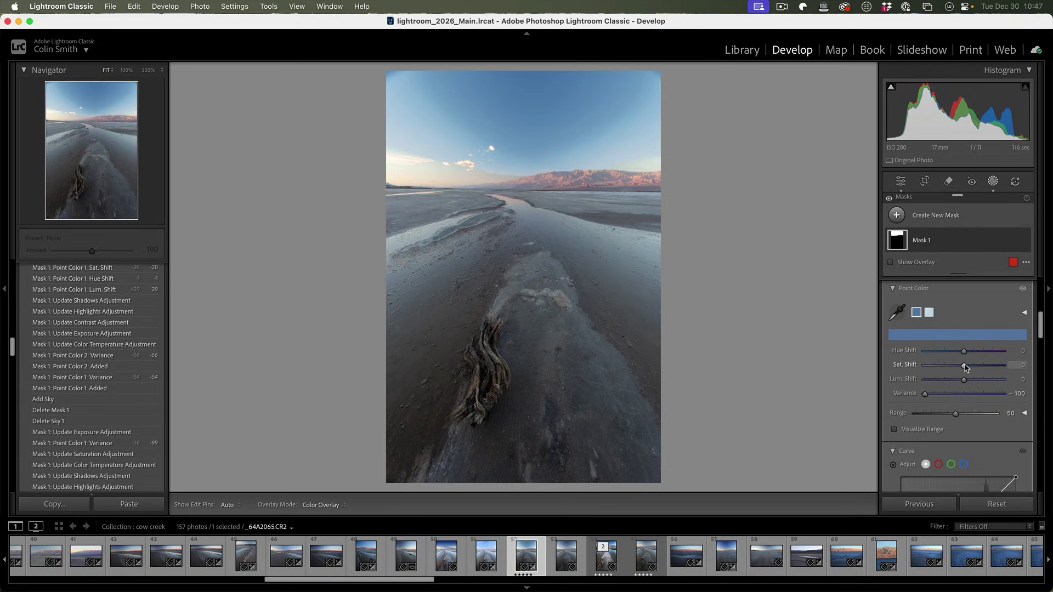
pyautogui.moveTo(964, 367); pyautogui.dragTo(955, 368)
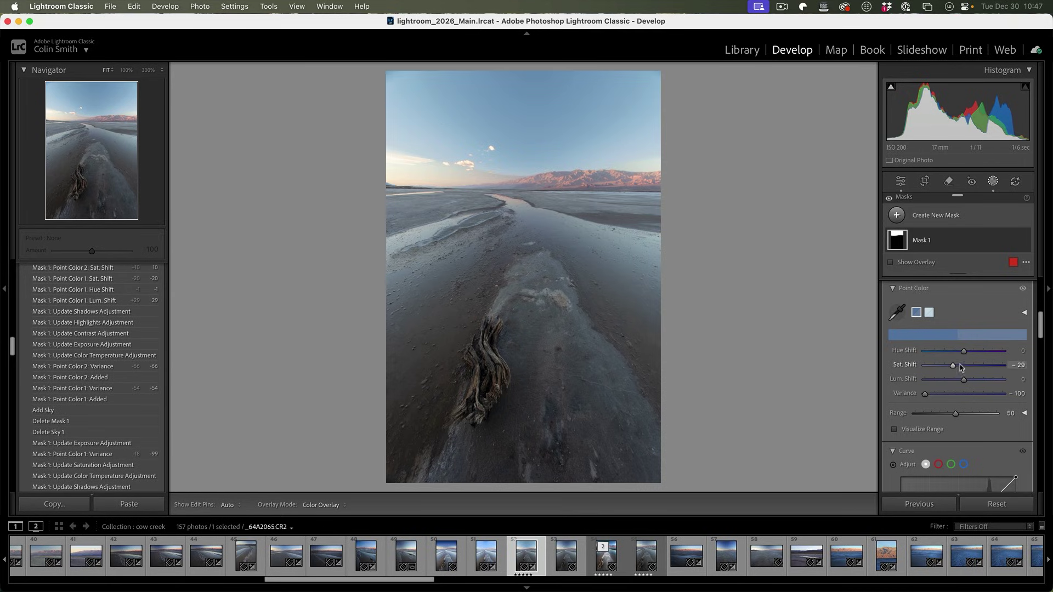
pyautogui.moveTo(967, 383)
pyautogui.mouseDown()
pyautogui.moveTo(956, 383)
pyautogui.moveTo(969, 384)
pyautogui.mouseUp()
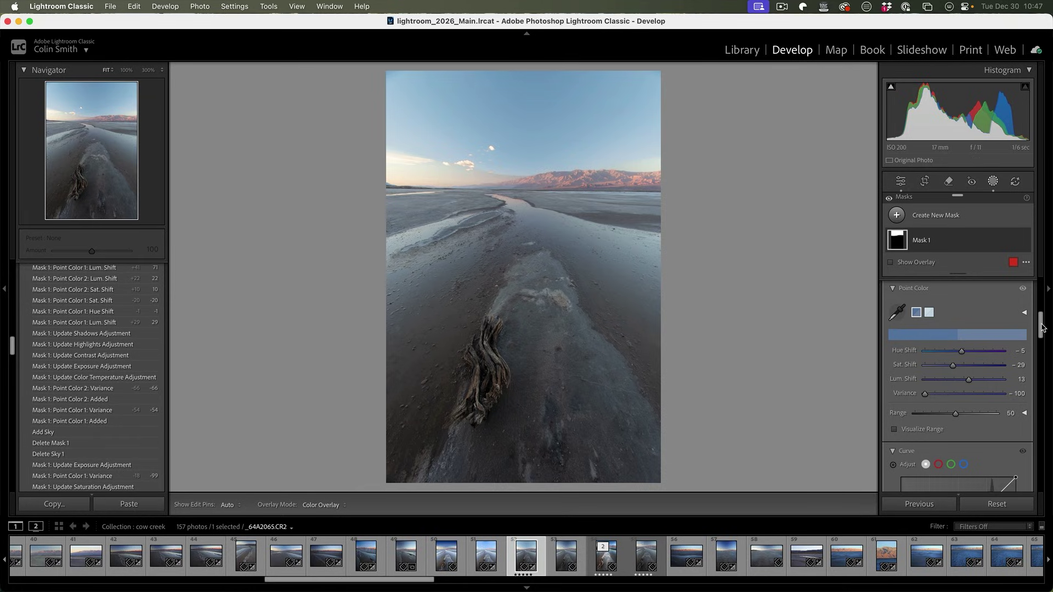
pyautogui.moveTo(1042, 328); pyautogui.dragTo(1036, 299)
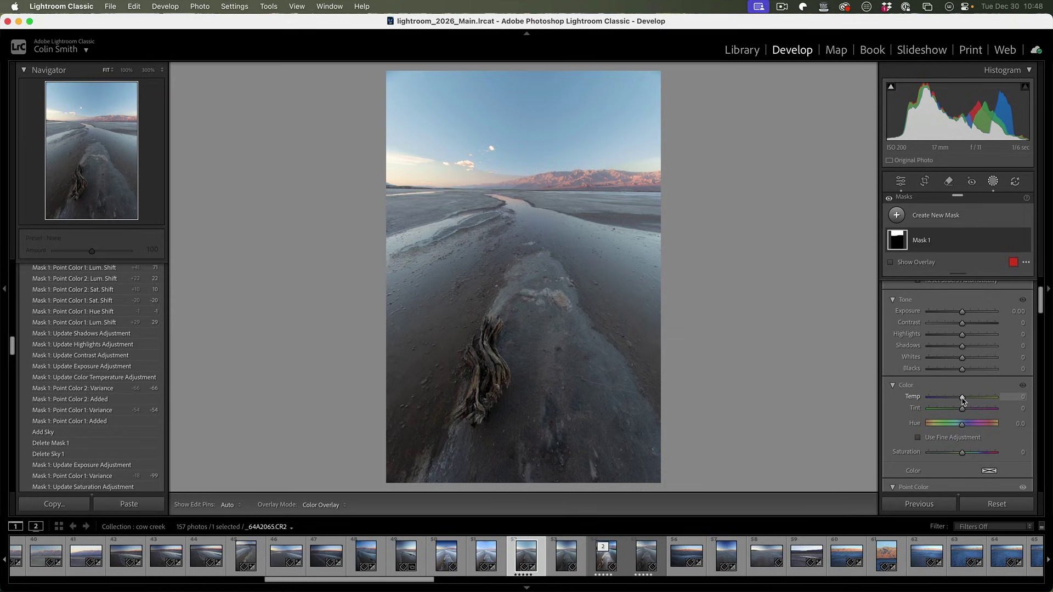
# Step: Give the sky mask Temp -41, Contrast -100, Highlights -14, Whites 12, Blacks -17, Amount 81
pyautogui.moveTo(963, 399); pyautogui.dragTo(955, 401)
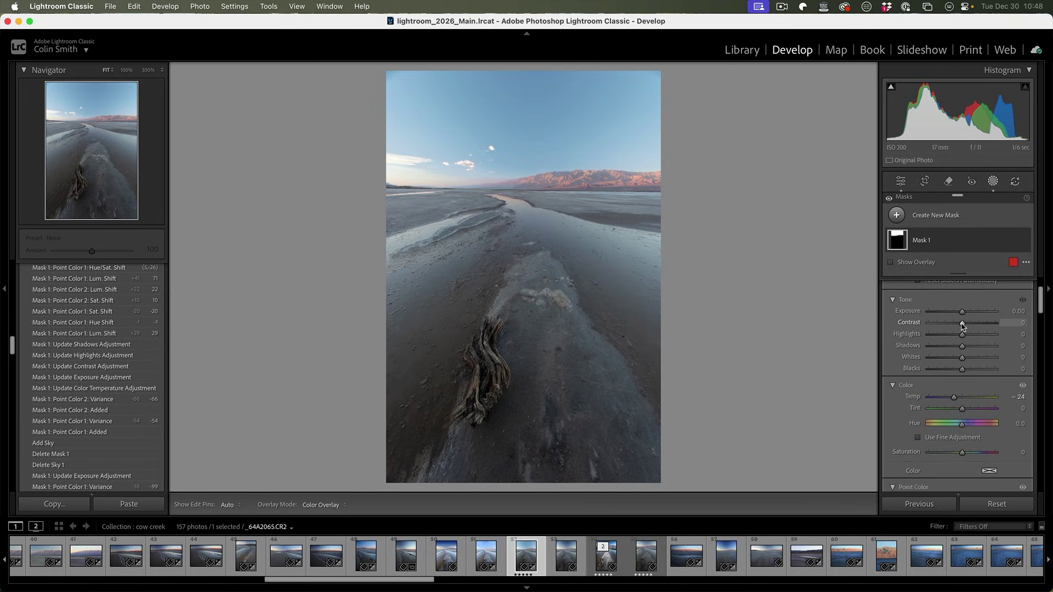
pyautogui.moveTo(964, 324); pyautogui.dragTo(927, 325)
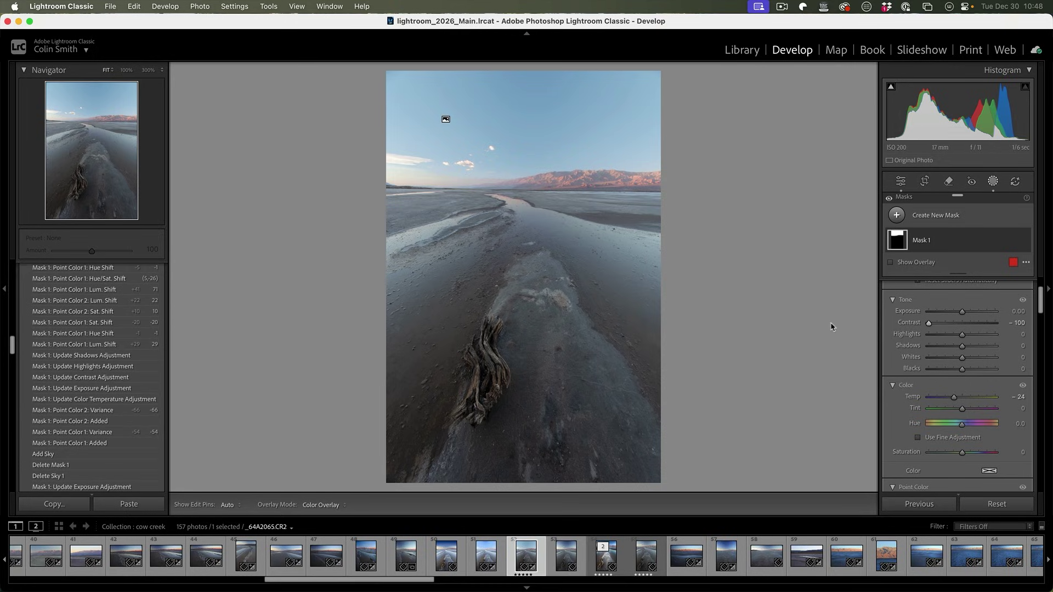
pyautogui.moveTo(962, 312); pyautogui.dragTo(966, 360)
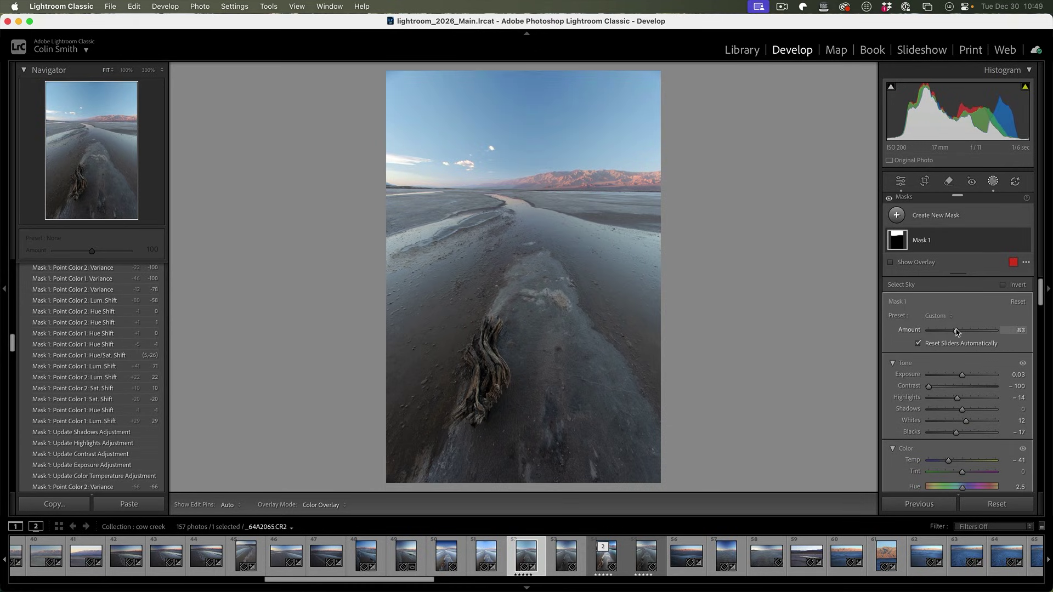
pyautogui.moveTo(956, 331)
pyautogui.mouseDown()
pyautogui.moveTo(985, 331)
pyautogui.moveTo(955, 332)
pyautogui.mouseUp()
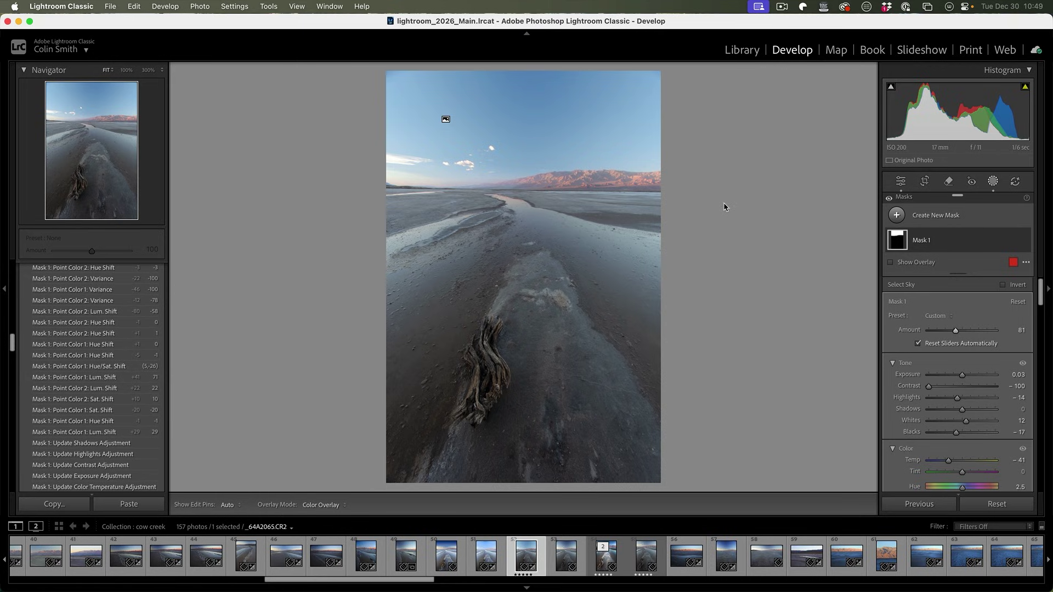
# Step: Compare the edited sky against the original with the before/after toggle
pyautogui.press('\\')
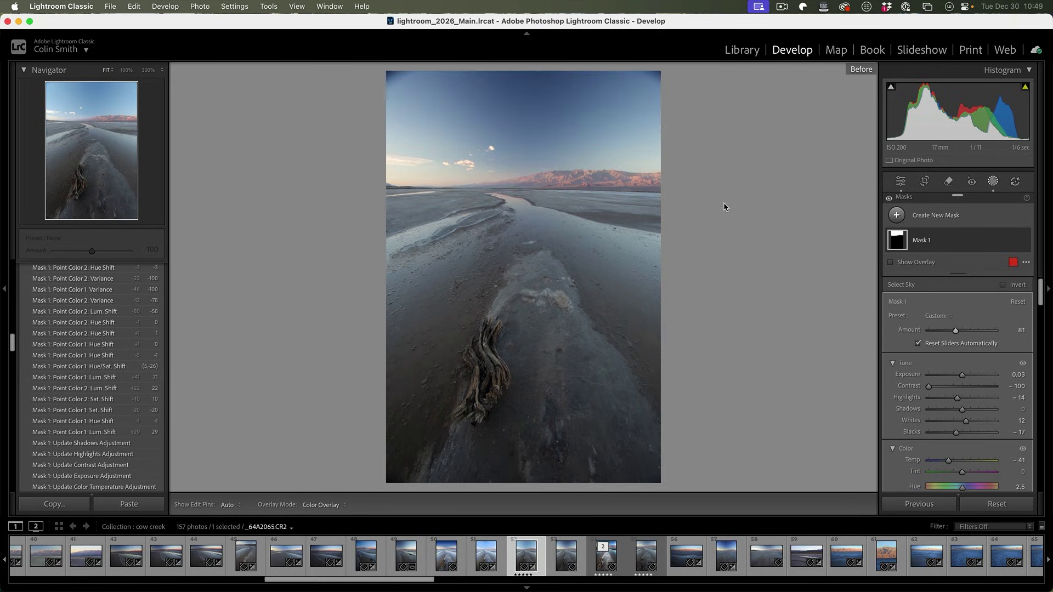
pyautogui.press('\\')
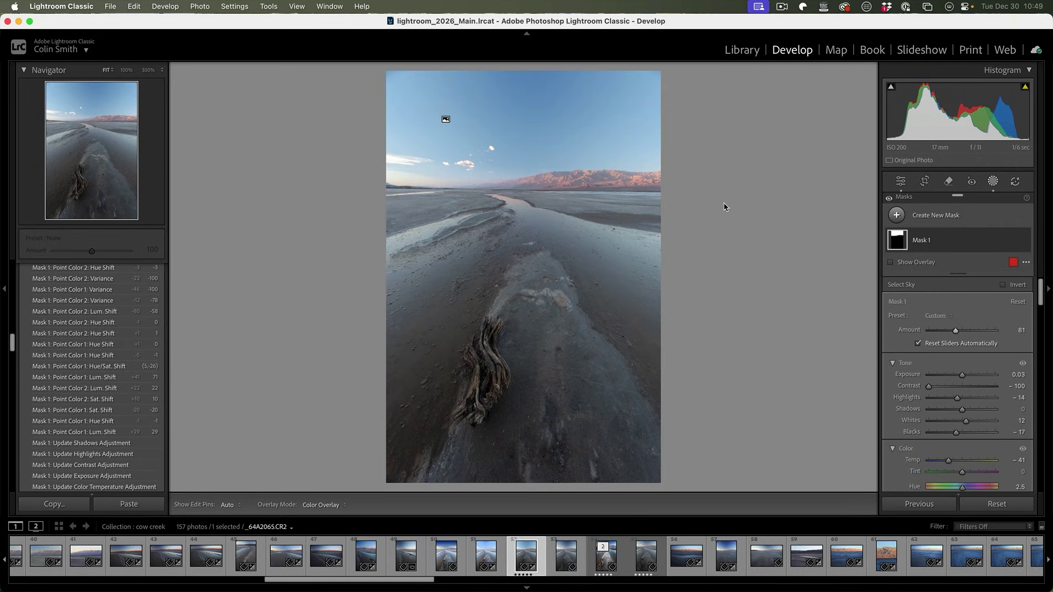
pyautogui.press('\\')
pyautogui.press('\\')
# Step: Narrow Mask 1's point-colour Luminance Range so it affects a tighter band of sky tones
pyautogui.moveTo(1038, 287); pyautogui.dragTo(1041, 321)
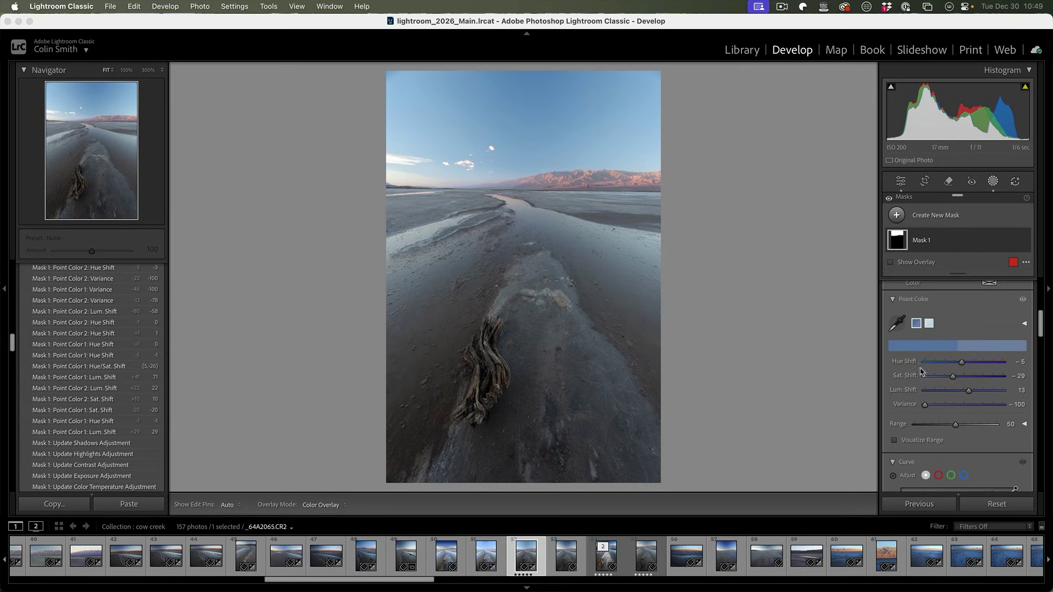
pyautogui.click(1025, 425)
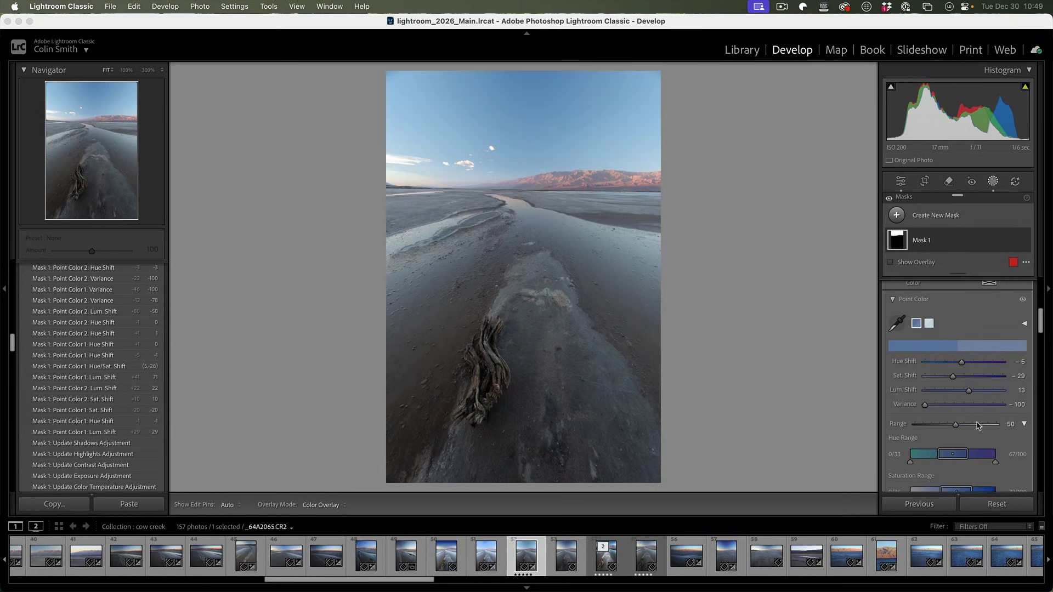
pyautogui.scroll(-3, 970, 393)
pyautogui.scroll(-2, 965, 384)
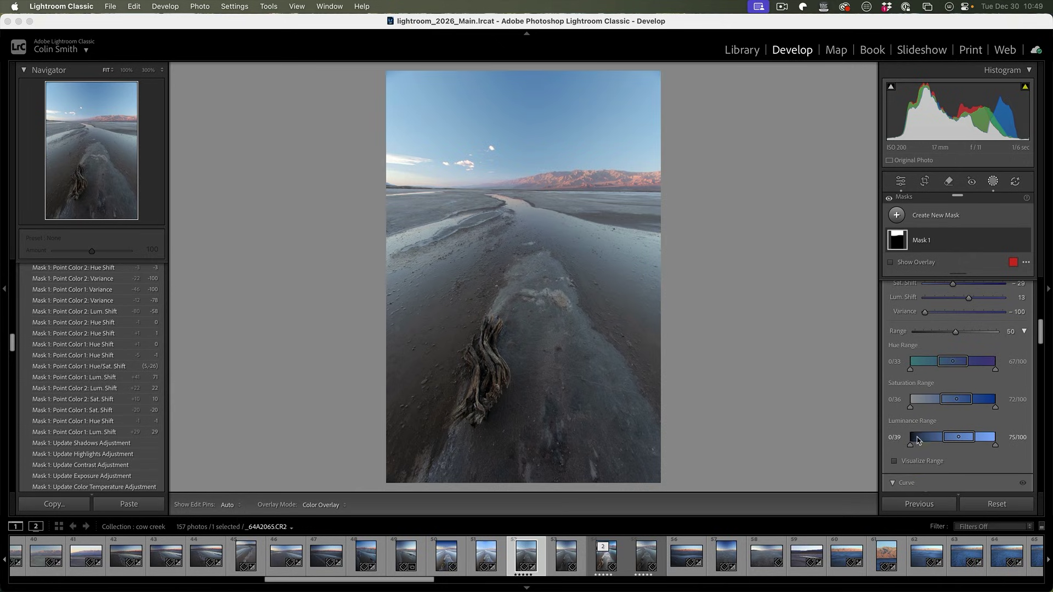
pyautogui.moveTo(949, 440)
pyautogui.mouseDown()
pyautogui.moveTo(923, 438)
pyautogui.moveTo(949, 439)
pyautogui.mouseUp()
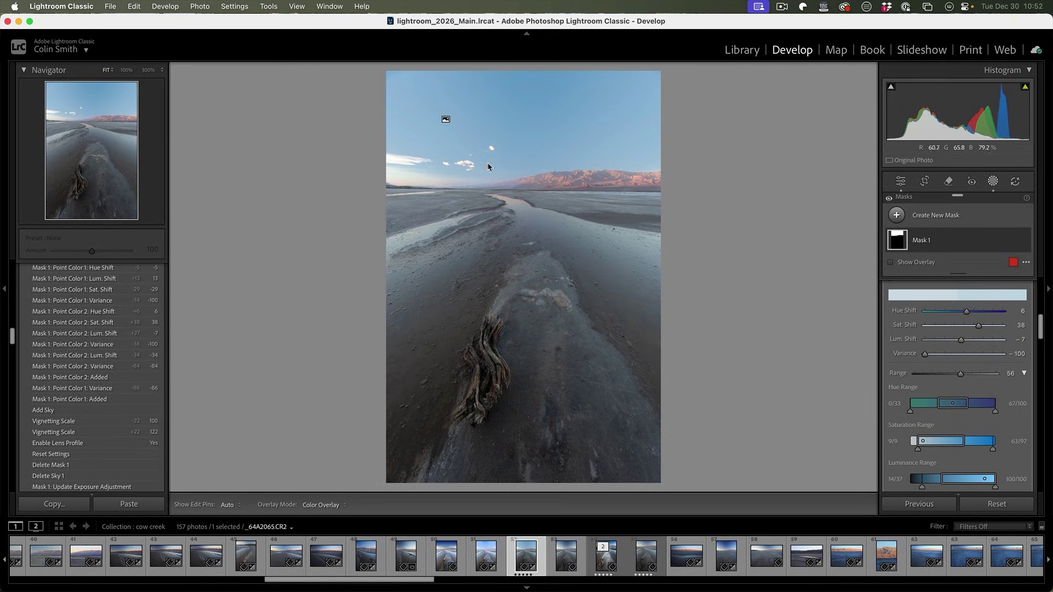
pyautogui.moveTo(1043, 330); pyautogui.dragTo(1042, 291)
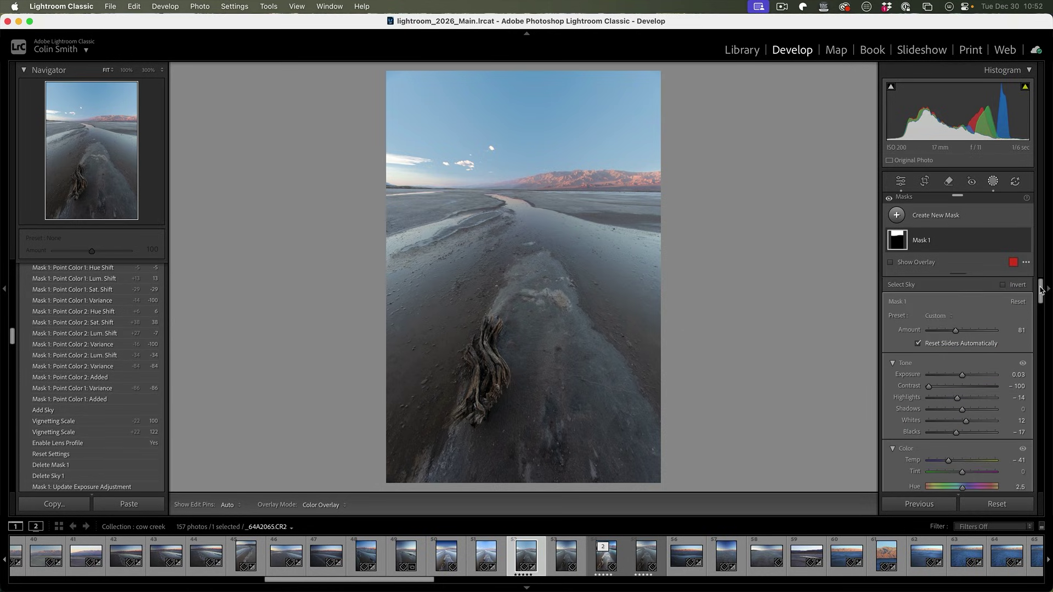
# Step: Set global Contrast -12, Highlights -59, Shadows +24, Blacks -48 and Temp 7,837
pyautogui.click(901, 181)
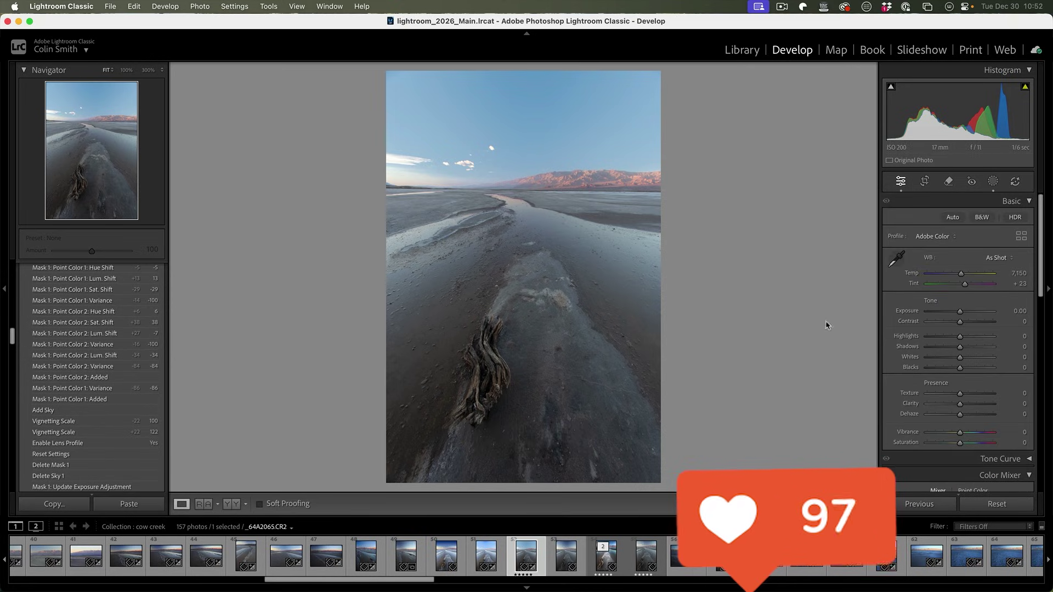
pyautogui.moveTo(960, 321); pyautogui.dragTo(963, 358)
pyautogui.moveTo(960, 368); pyautogui.dragTo(950, 367)
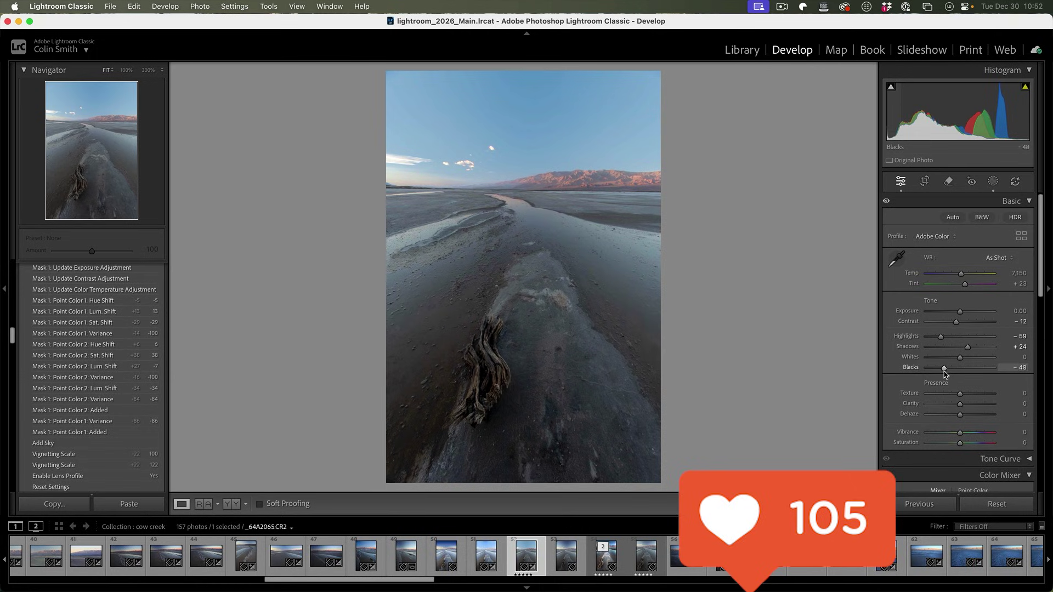
pyautogui.moveTo(961, 275); pyautogui.dragTo(966, 274)
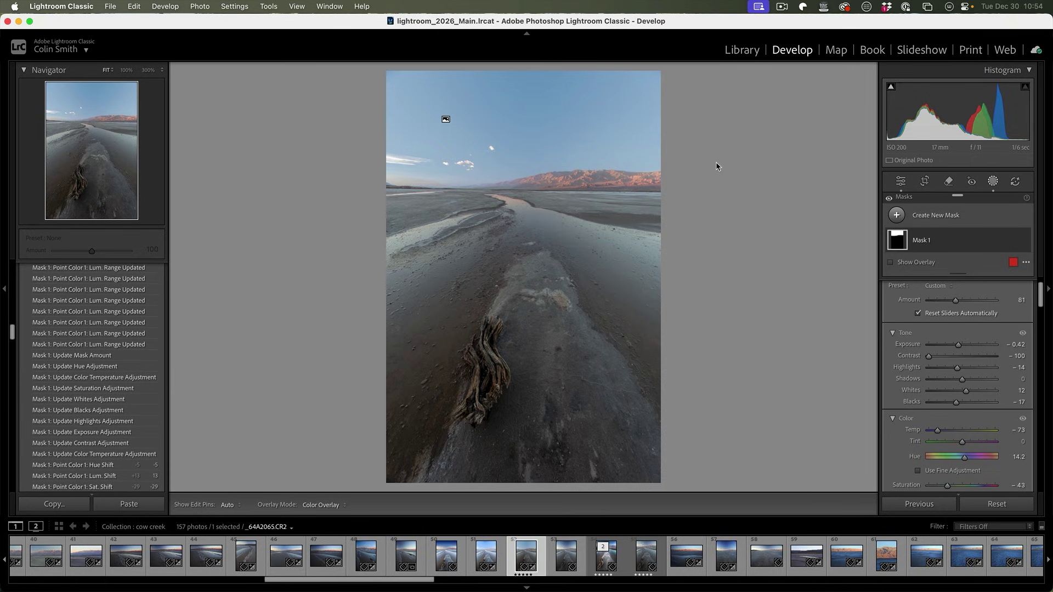
pyautogui.press('\\')
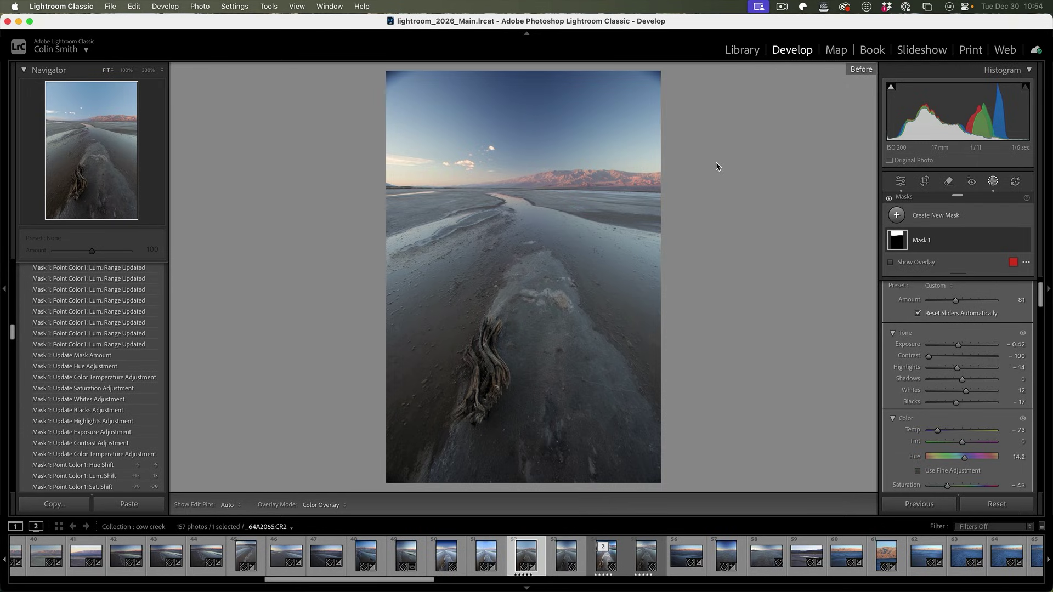
pyautogui.press('\\')
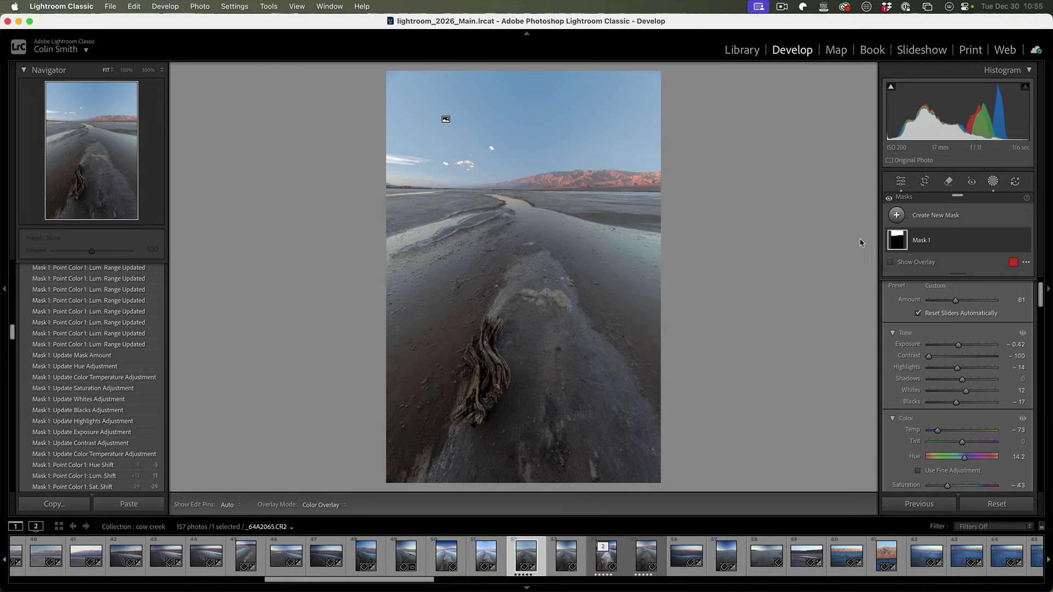
# Step: Add a Subtract Brush to Mask 1 with a smaller brush size and edit pins hidden
pyautogui.click(892, 241)
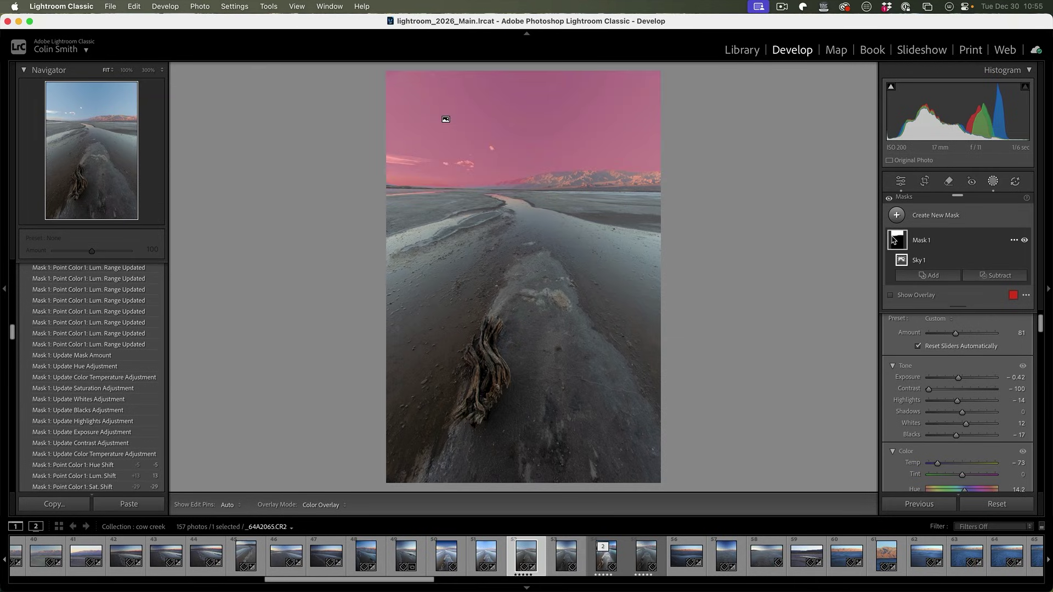
pyautogui.click(998, 276)
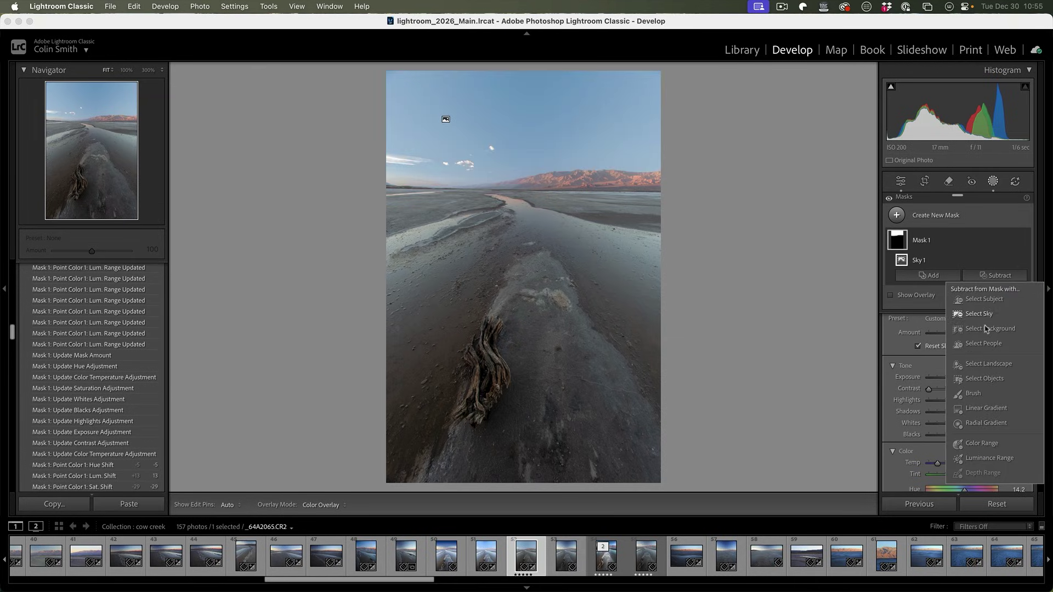
pyautogui.click(976, 394)
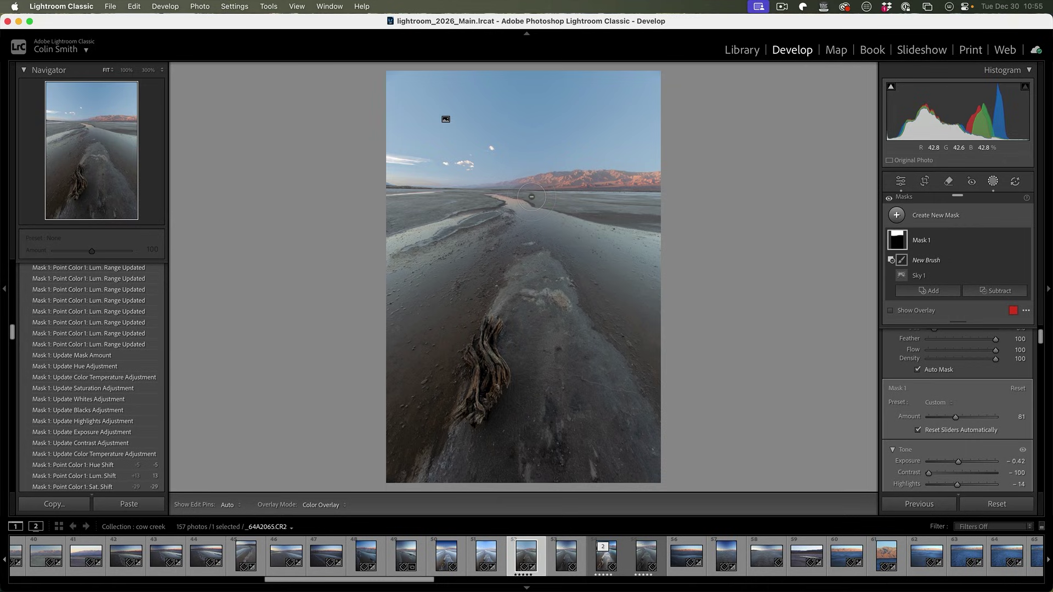
pyautogui.scroll(-3, 532, 197)
pyautogui.press('h')
# Step: Paint the horizon and mountains out of the sky mask so the land is excluded
pyautogui.click(510, 189)
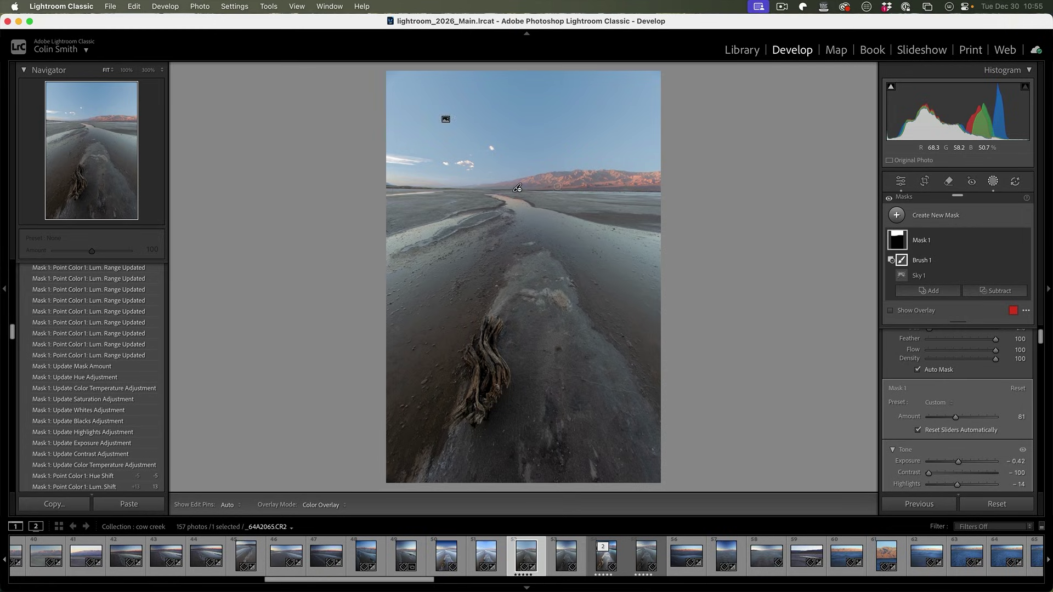
pyautogui.press('h')
pyautogui.click(487, 187)
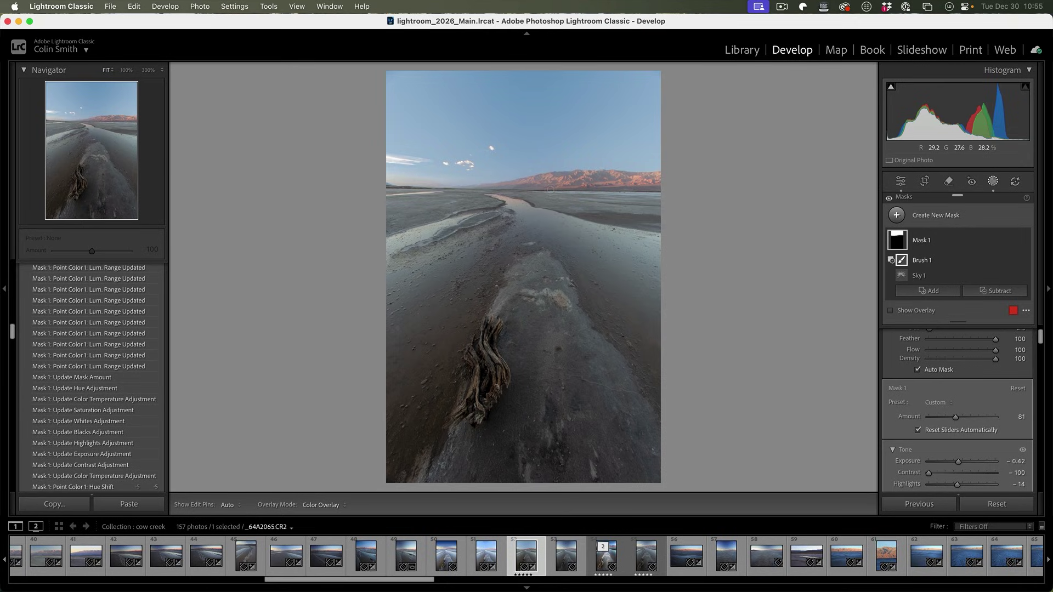
pyautogui.click(517, 188)
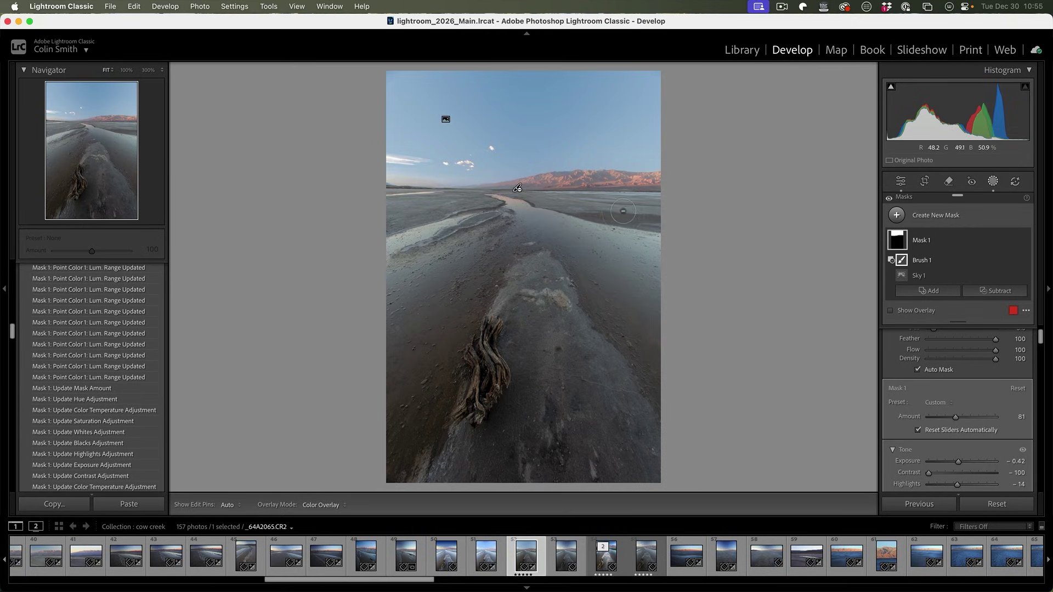
pyautogui.scroll(2, 622, 215)
pyautogui.press('h')
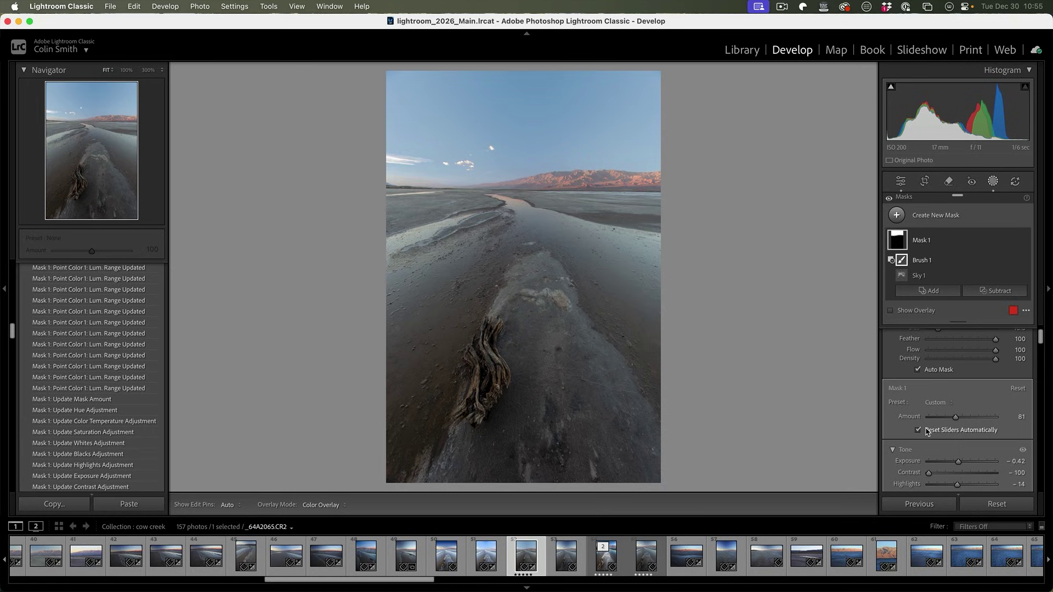
pyautogui.press('\\')
pyautogui.press('\\')
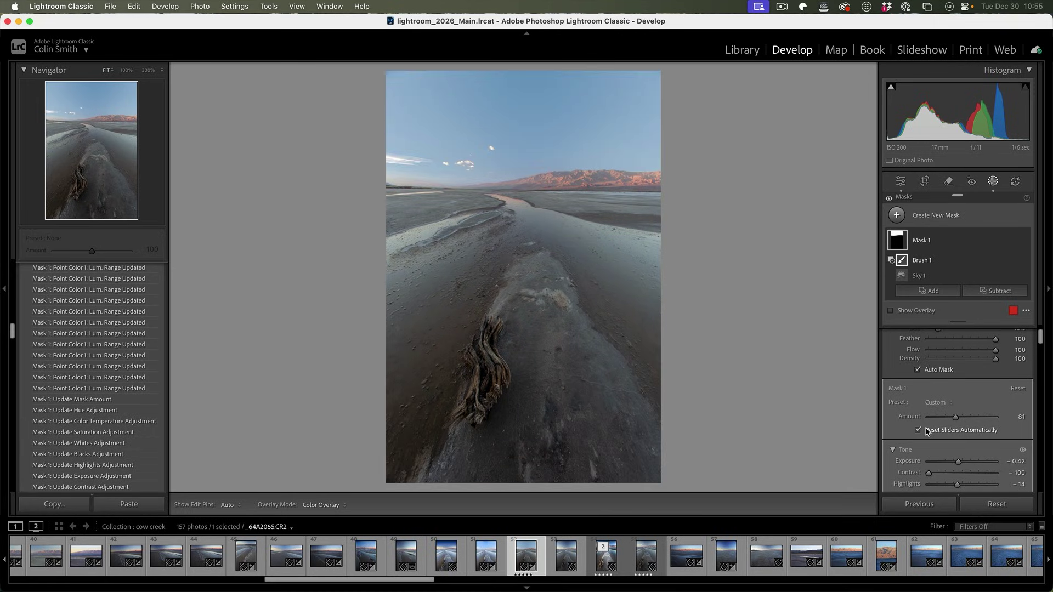